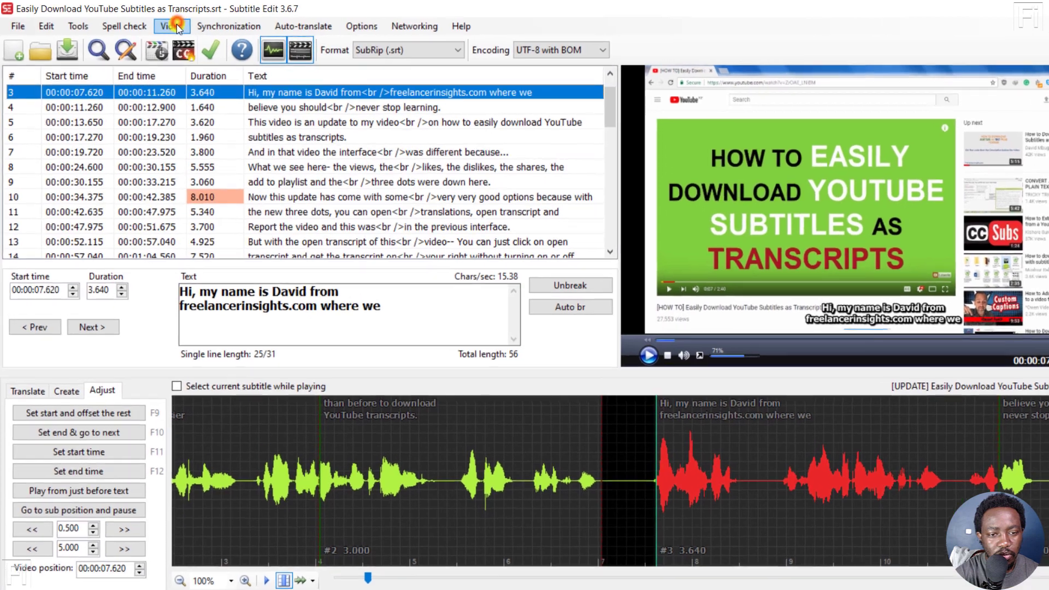
Step: Open the burned-in subtitle video settings from the Video menu
click(175, 27)
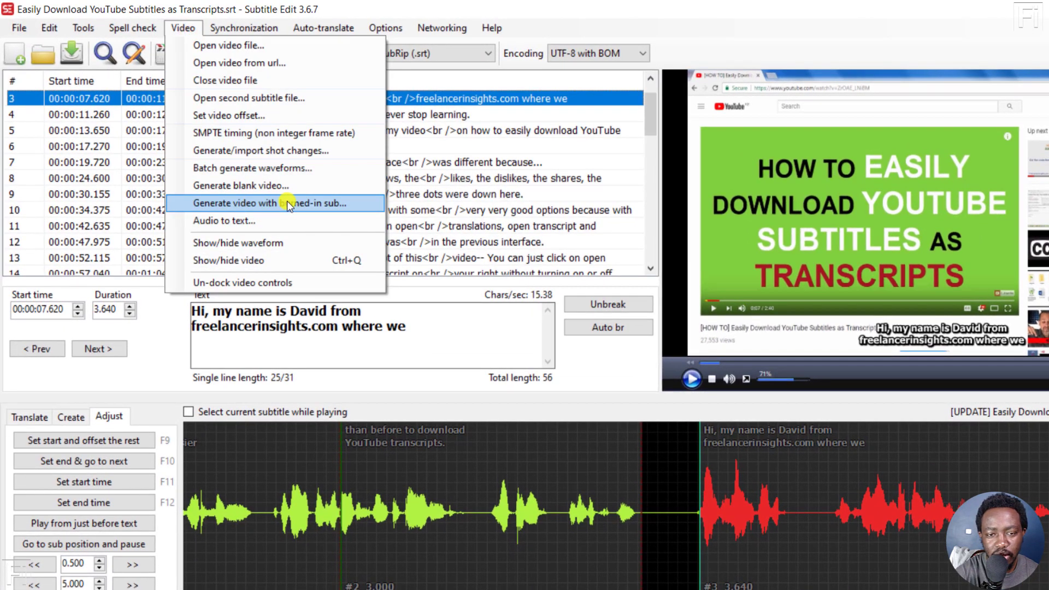
click(287, 200)
click(324, 28)
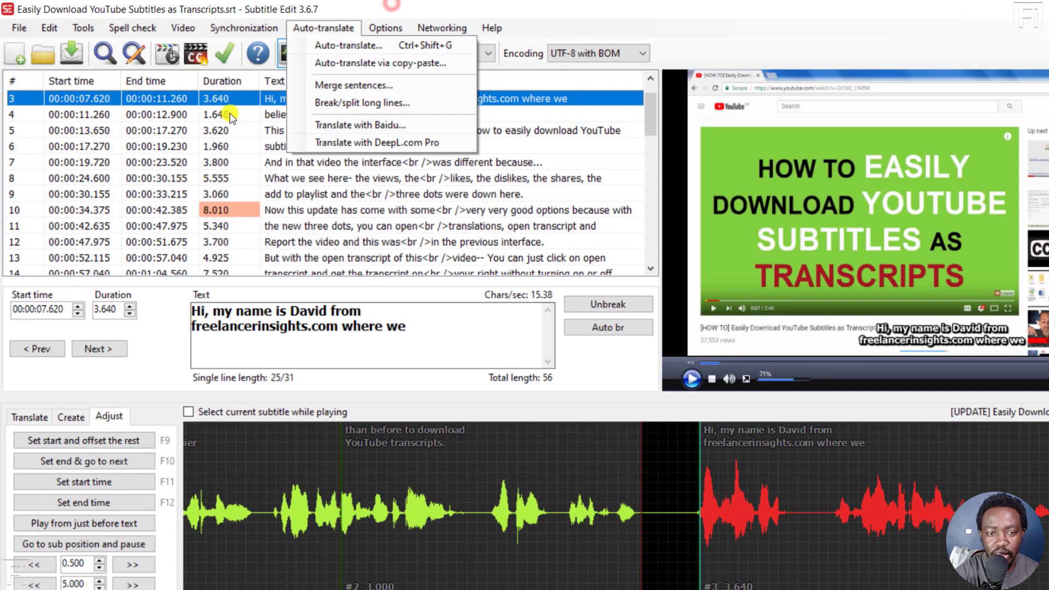
click(196, 54)
click(197, 54)
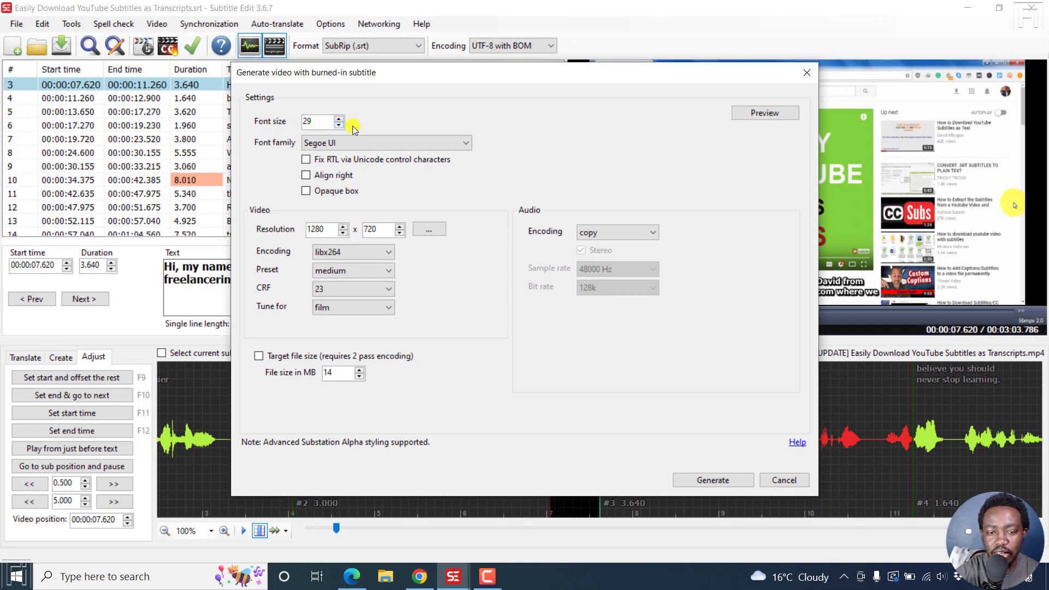
Step: Set the subtitle font family to Arial
click(467, 143)
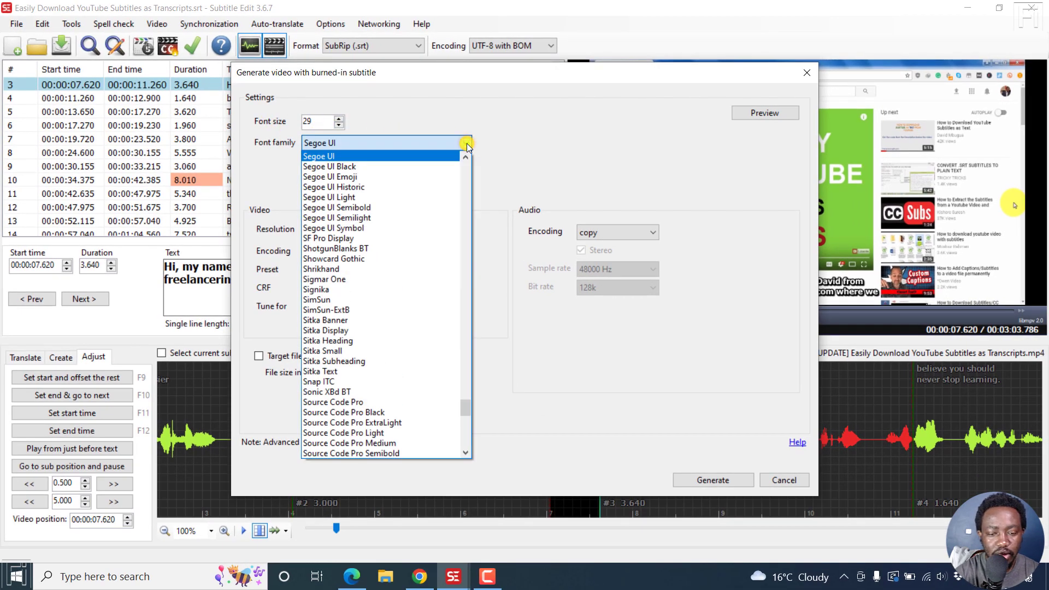
key(a)
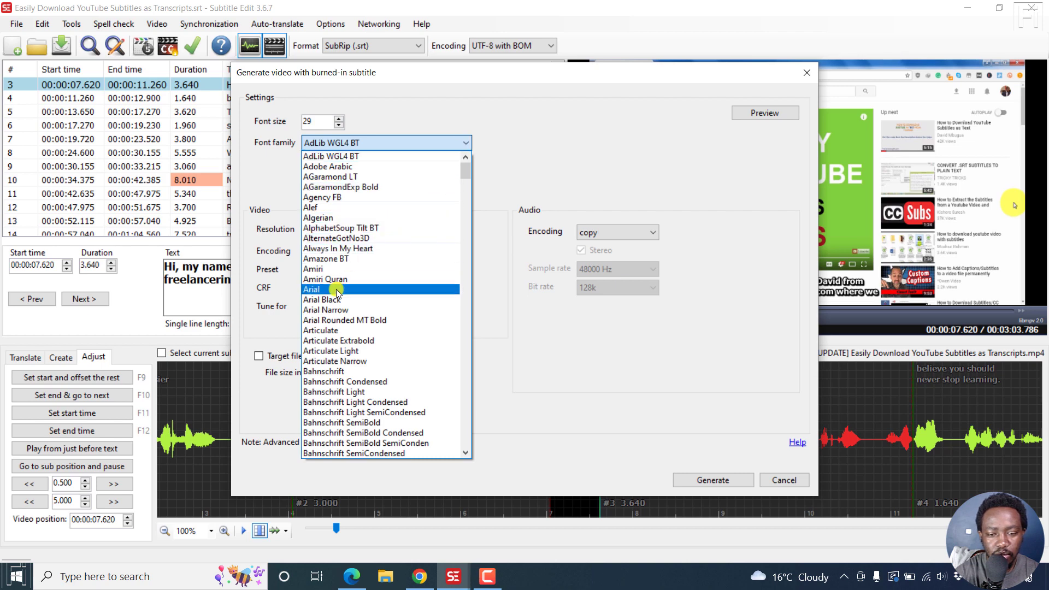
click(336, 289)
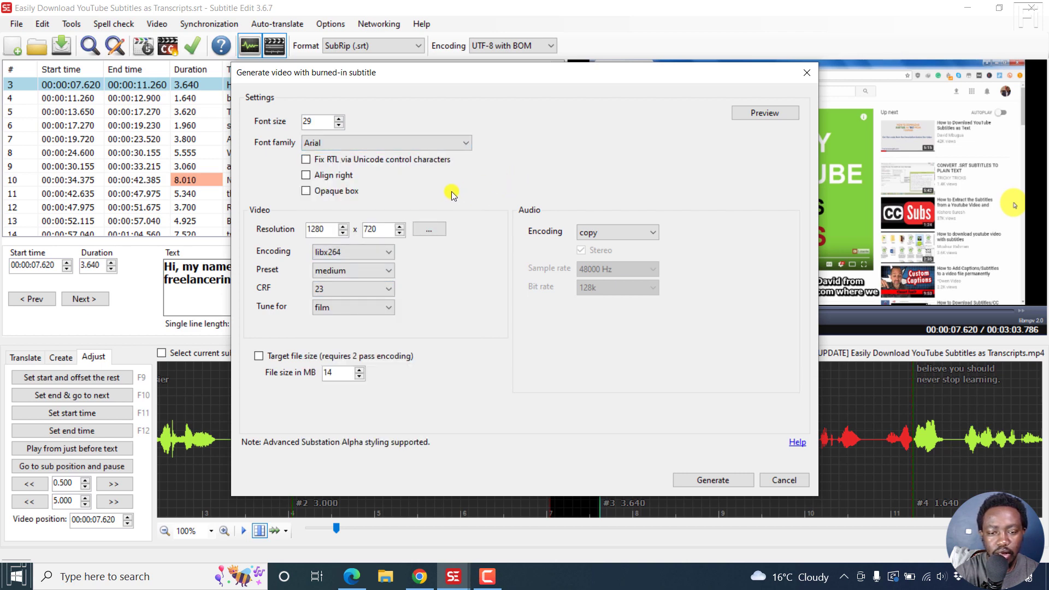
Step: Preview the subtitles with the opaque box, then without it, to compare
click(305, 191)
click(766, 112)
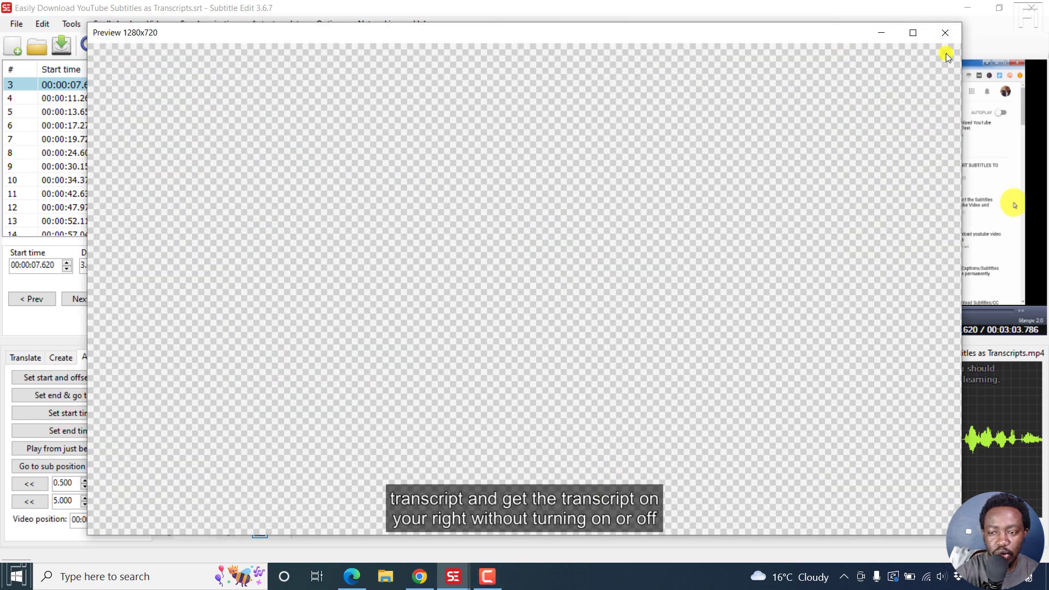
click(945, 35)
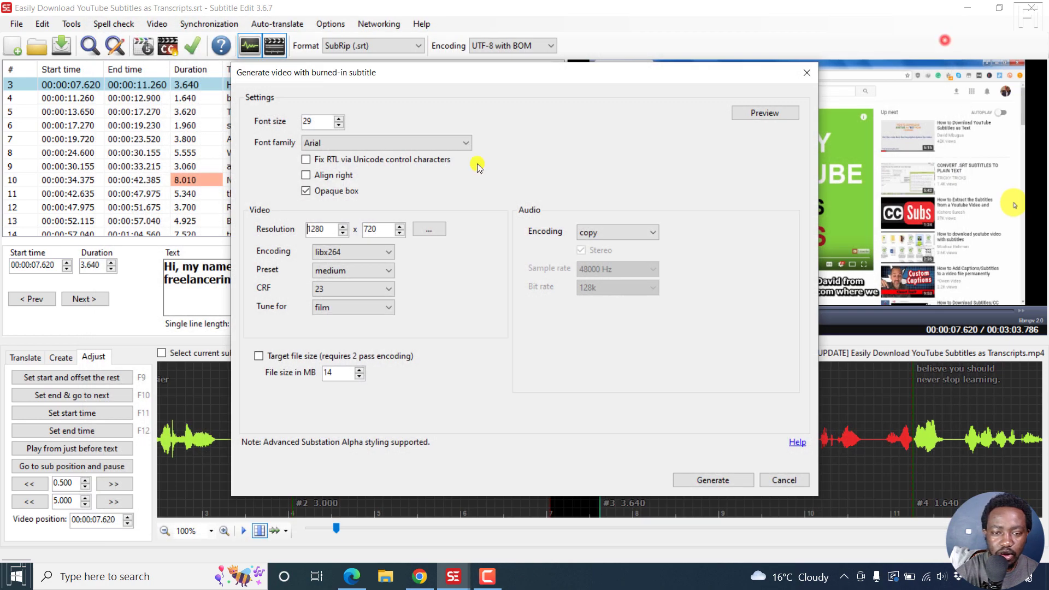
click(305, 191)
click(764, 113)
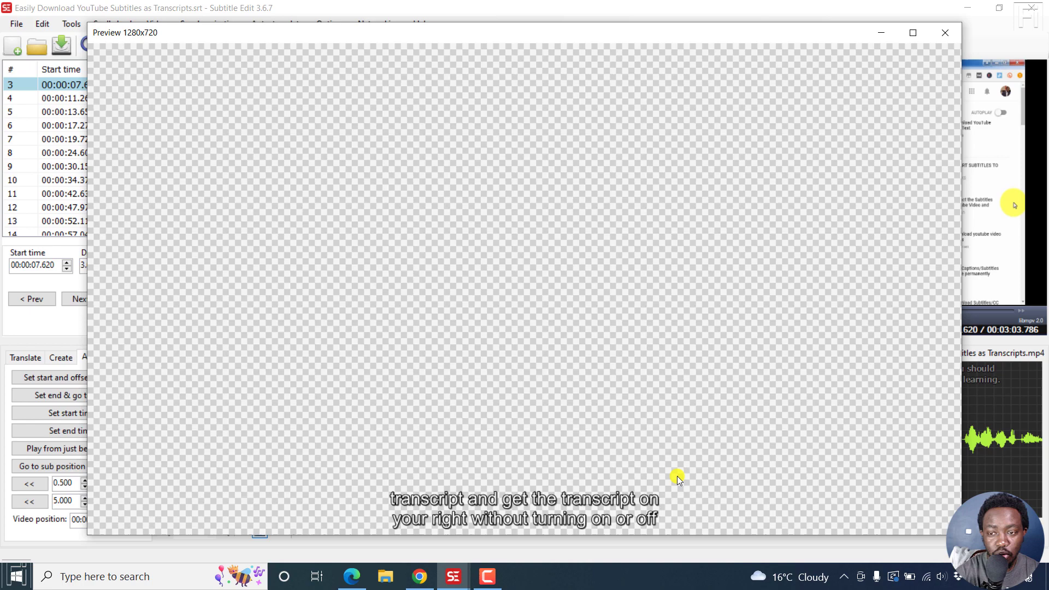
click(945, 32)
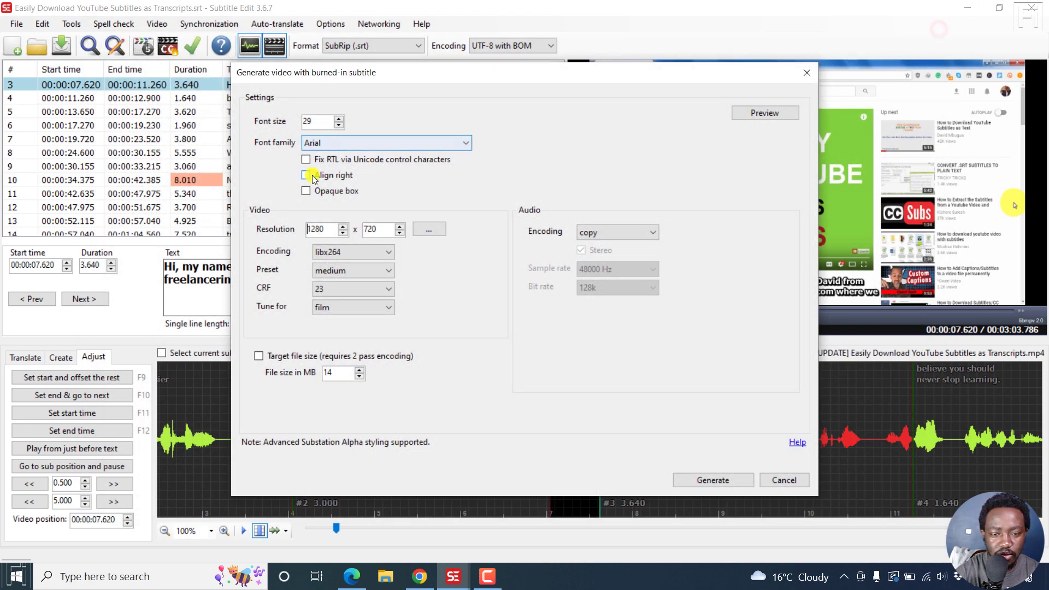
Step: Turn the opaque box back on and start generating the burned-in MP4
click(305, 191)
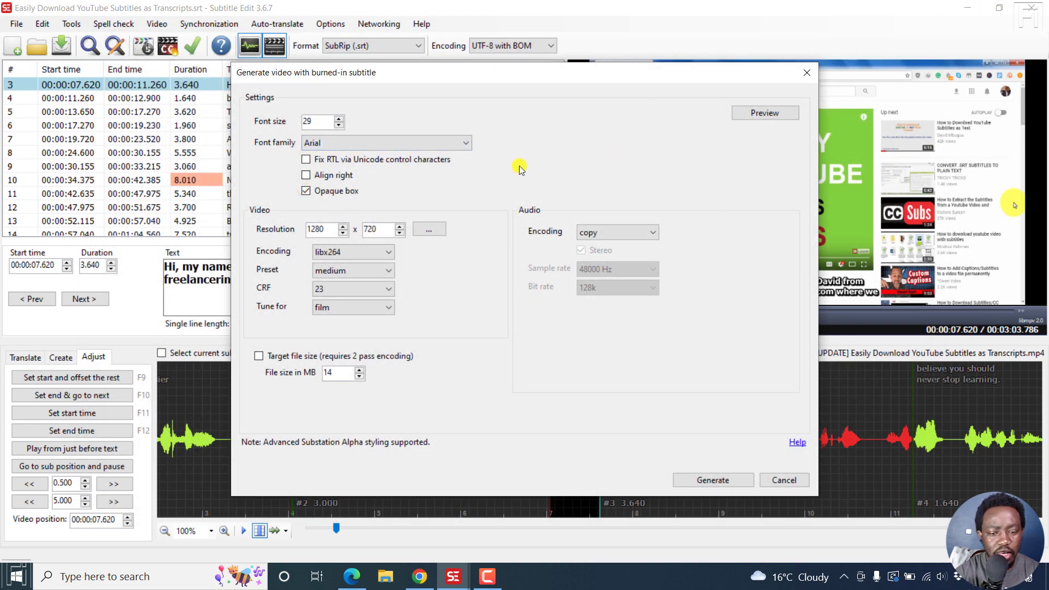
click(393, 290)
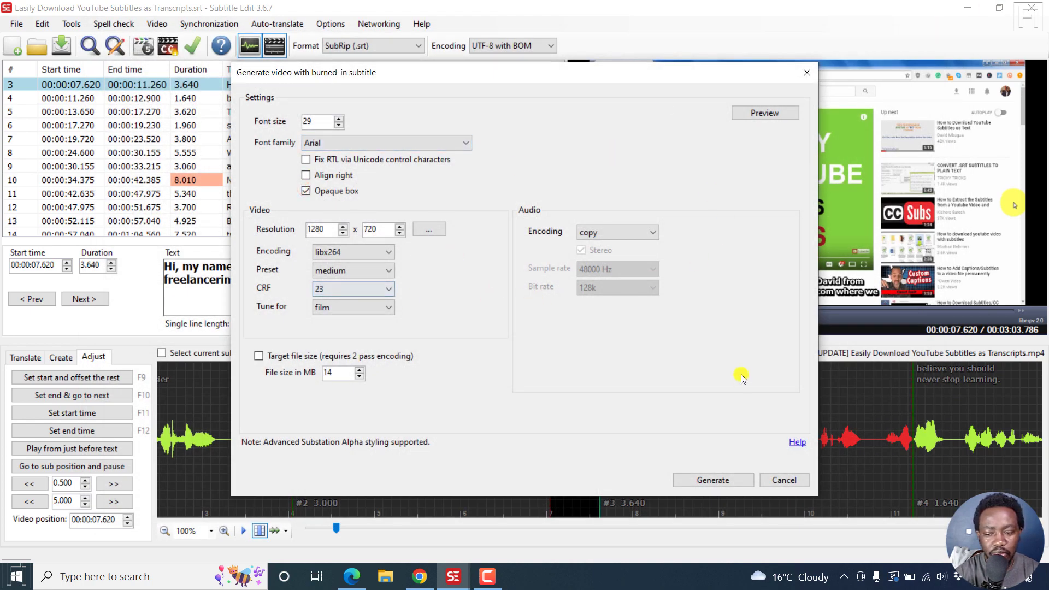
click(712, 480)
text([UPDATE] Easily Download YouTube Subtitles as Transcripts_burn-in_1280x720_x264 - Black Background)
click(661, 338)
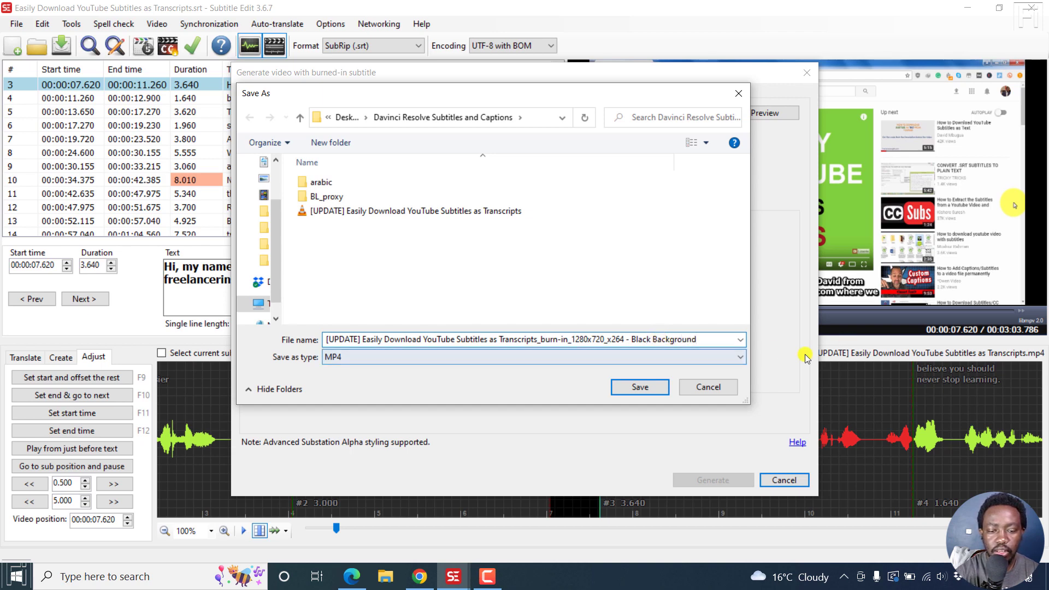
Step: Save the MP4 with the ' - Black Background' suffix and let it render
click(640, 387)
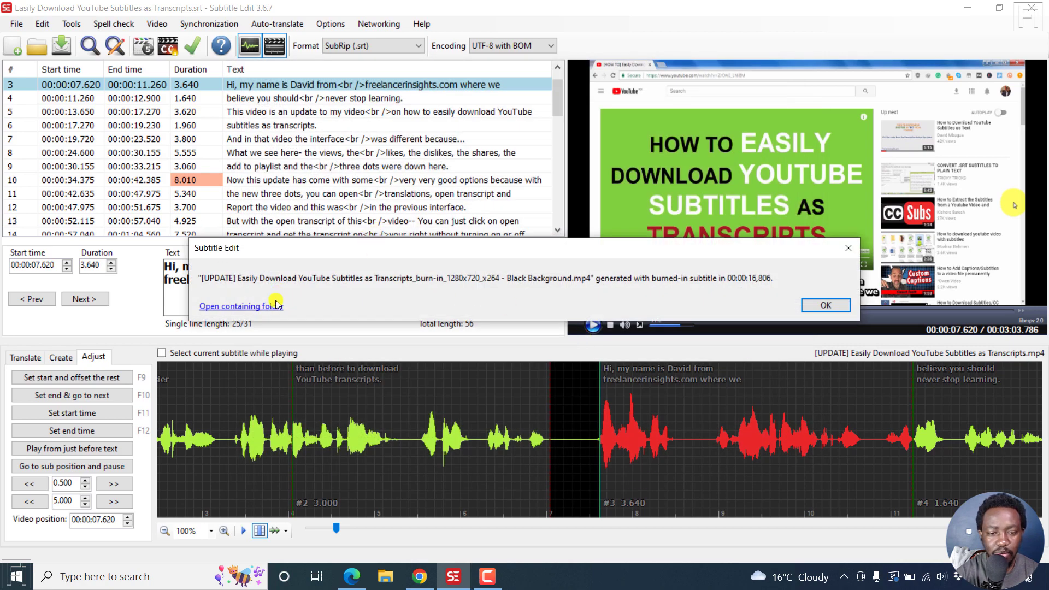
click(242, 308)
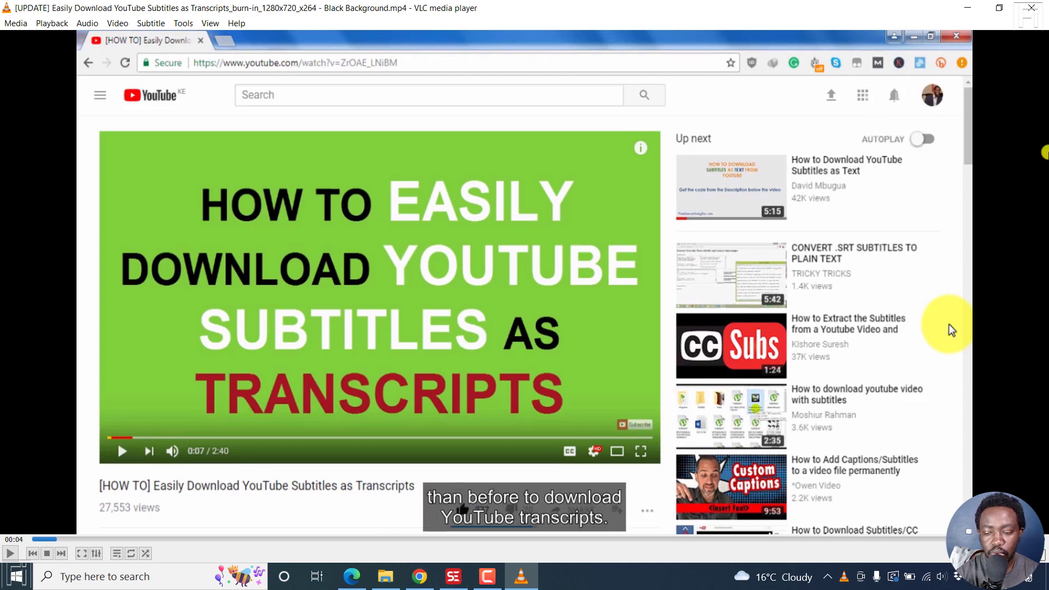
click(1032, 7)
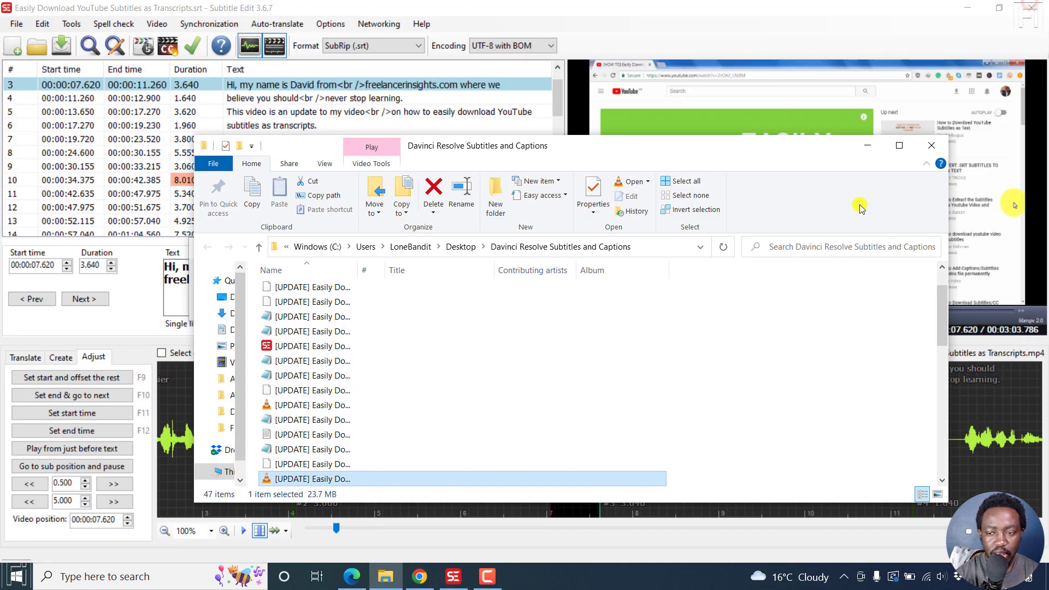
click(934, 142)
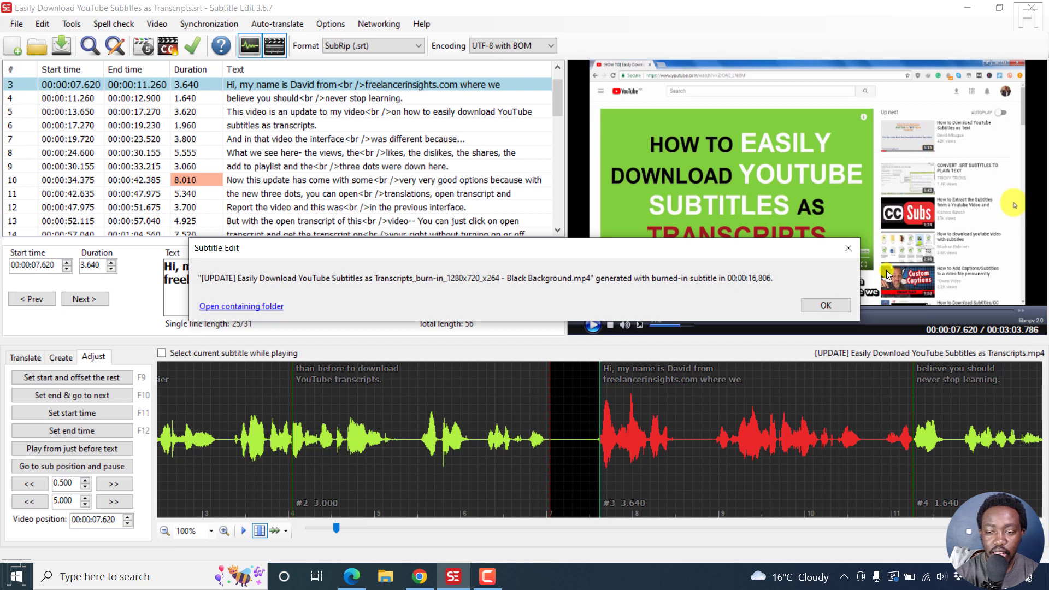
Step: Dismiss the completion message and switch the format to Advanced Sub Station Alpha (.ass)
click(824, 305)
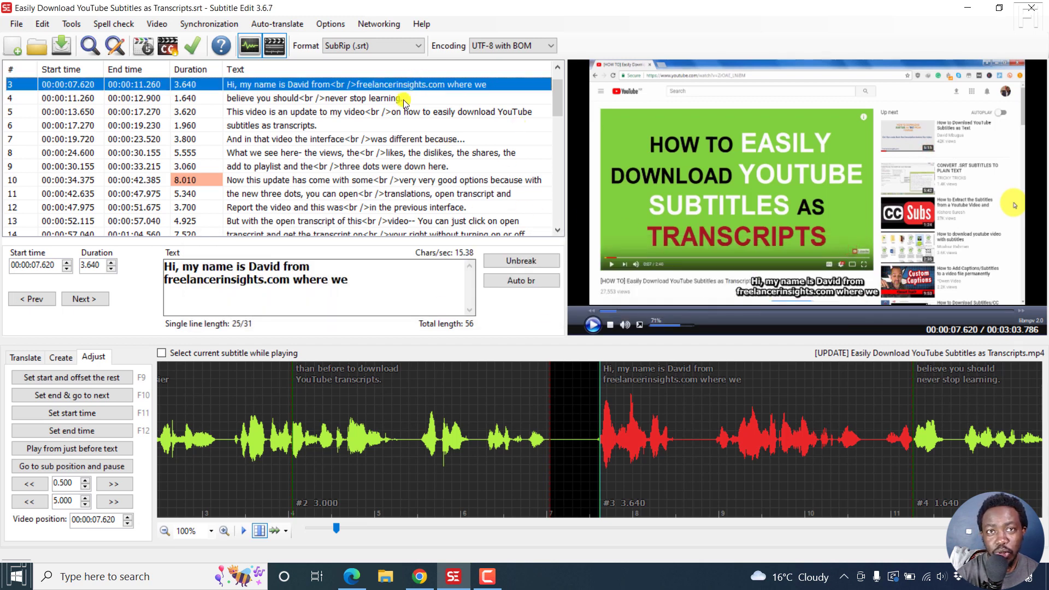
click(373, 45)
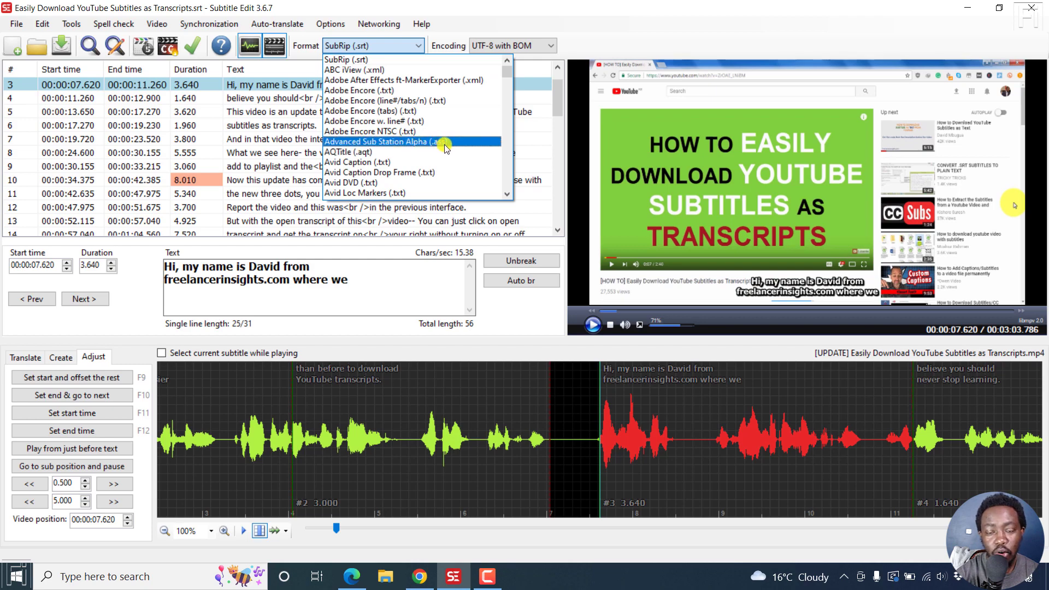
click(386, 141)
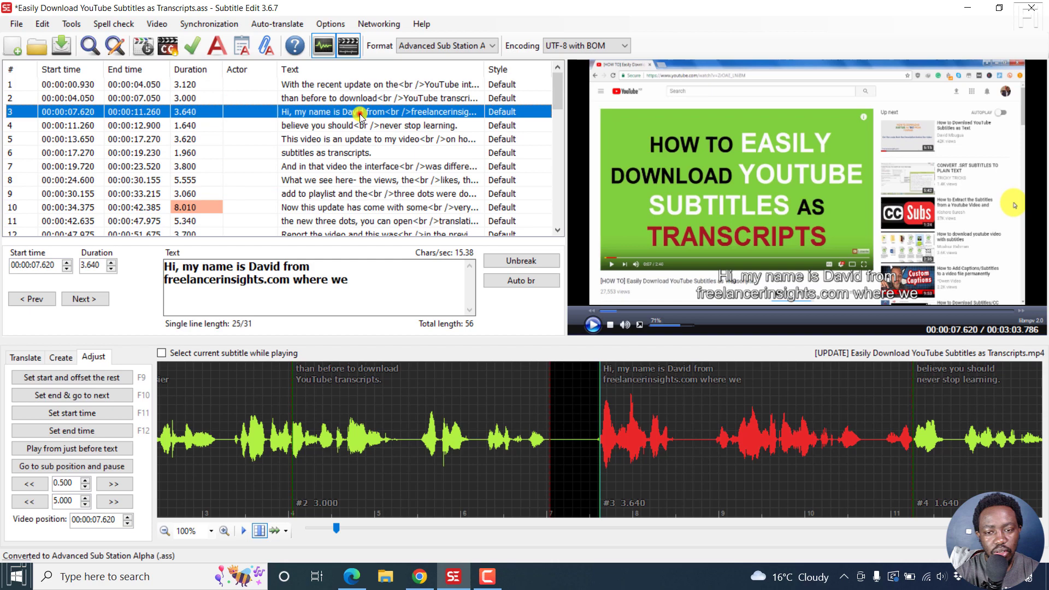
Step: Give the Default style an opaque box, trying one box before reverting to per-line boxes
click(216, 45)
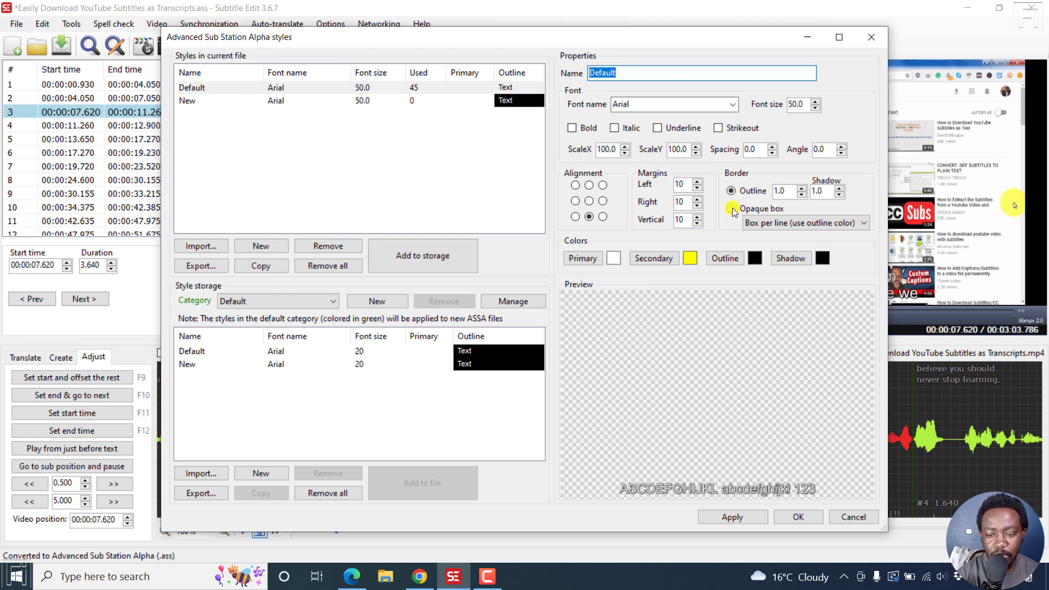
click(731, 210)
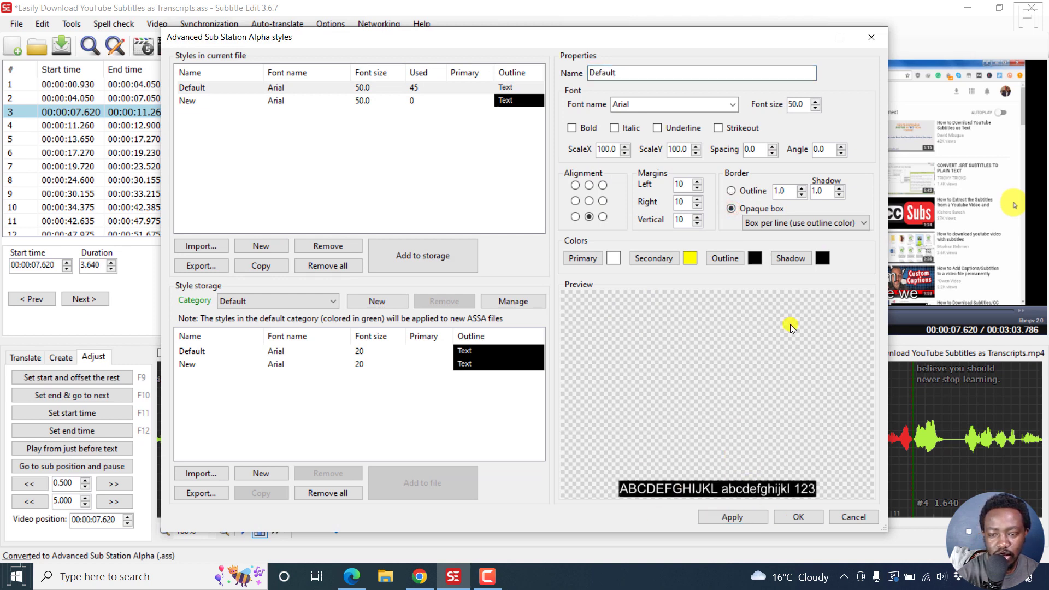
click(776, 223)
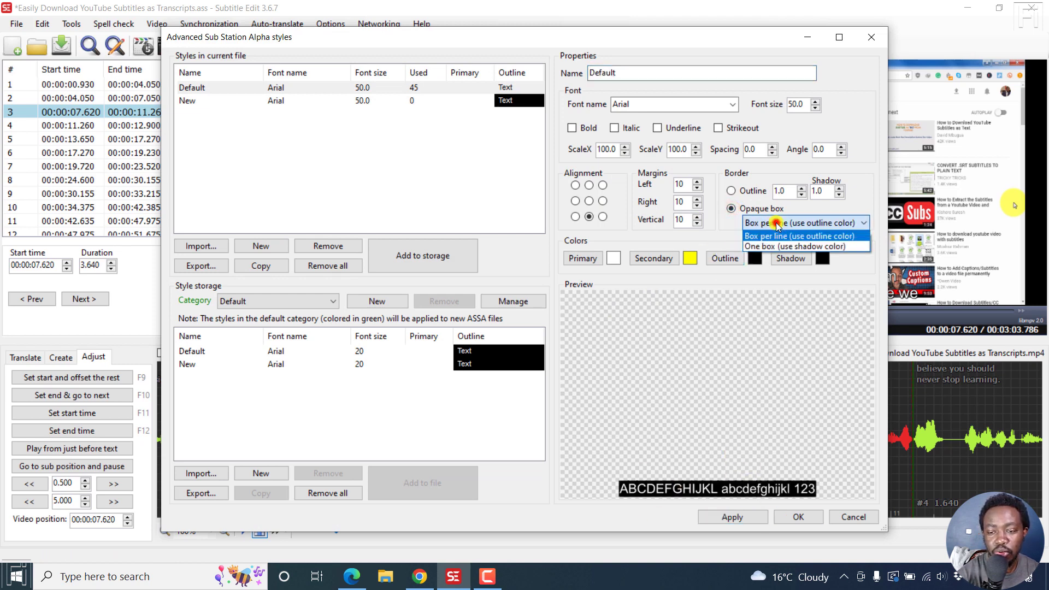
click(782, 246)
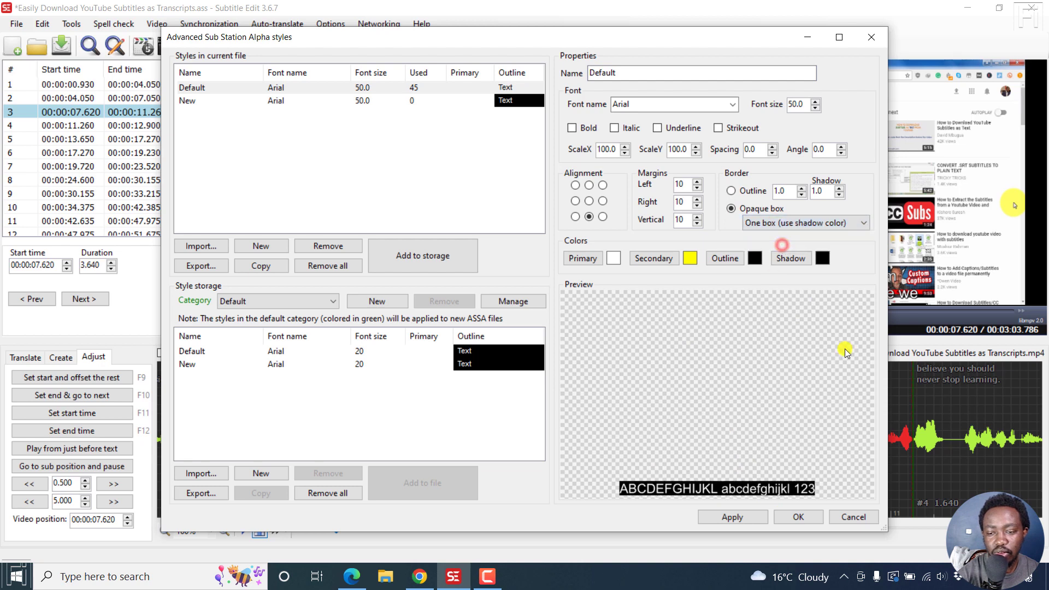
click(767, 223)
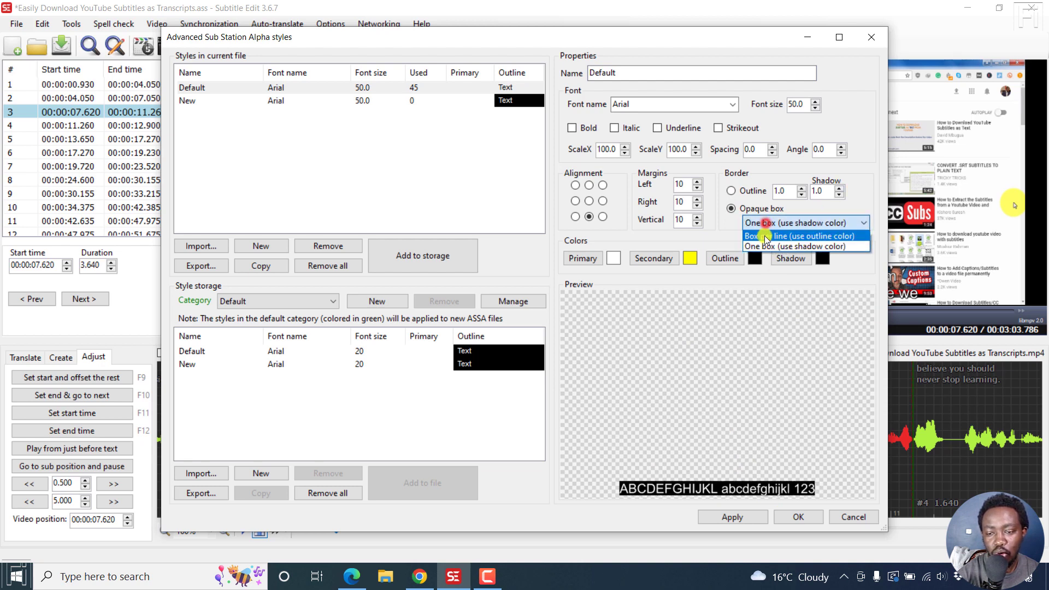
click(765, 235)
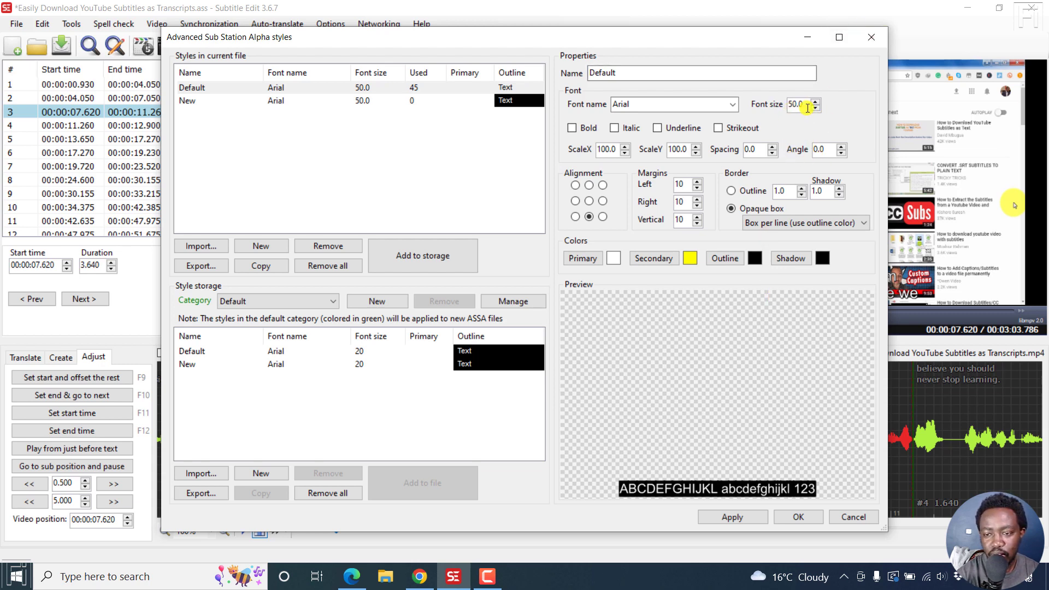
Step: Change the Default style font size from 50 to 36 and keep the changes
drag(807, 108, 776, 107)
text(36)
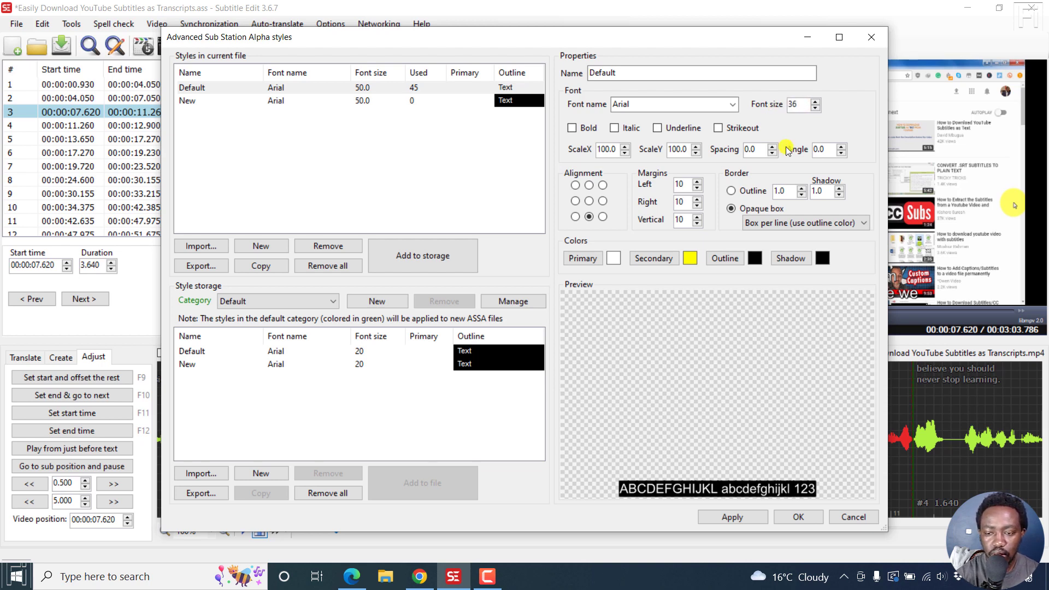
click(731, 517)
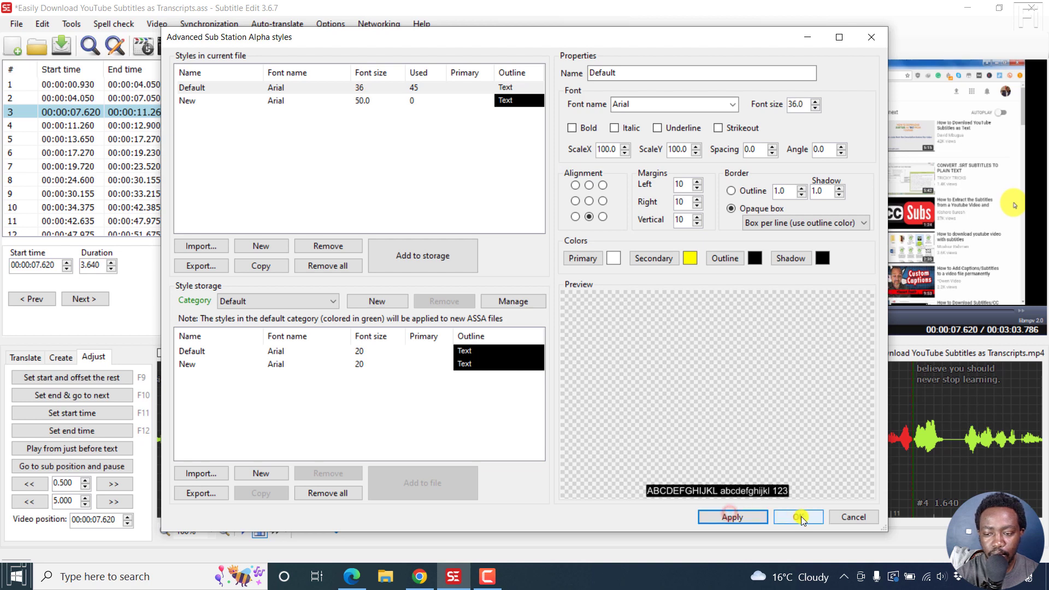
drag(712, 40, 538, 43)
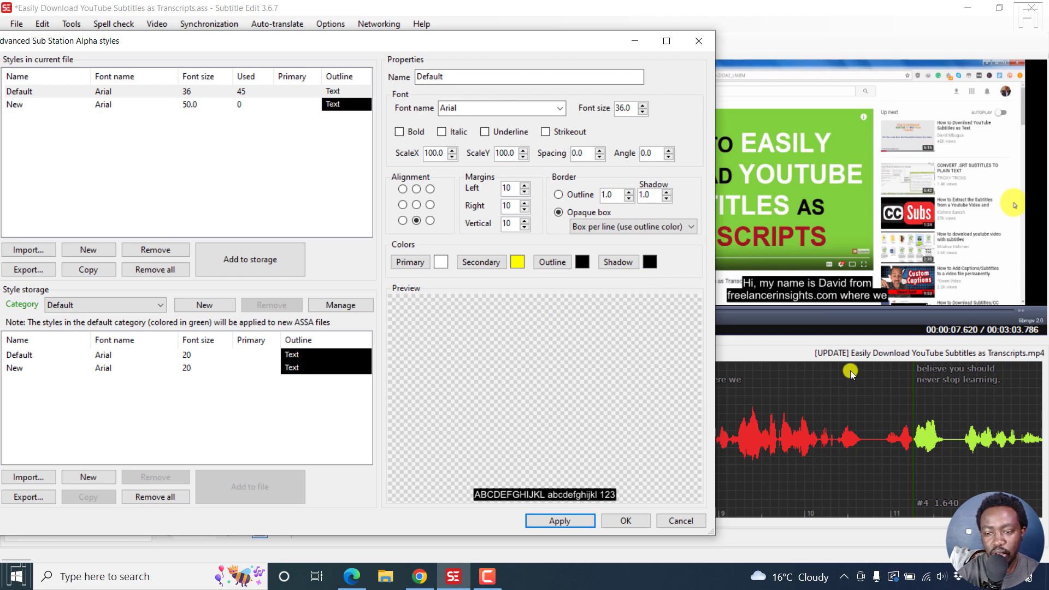
click(630, 521)
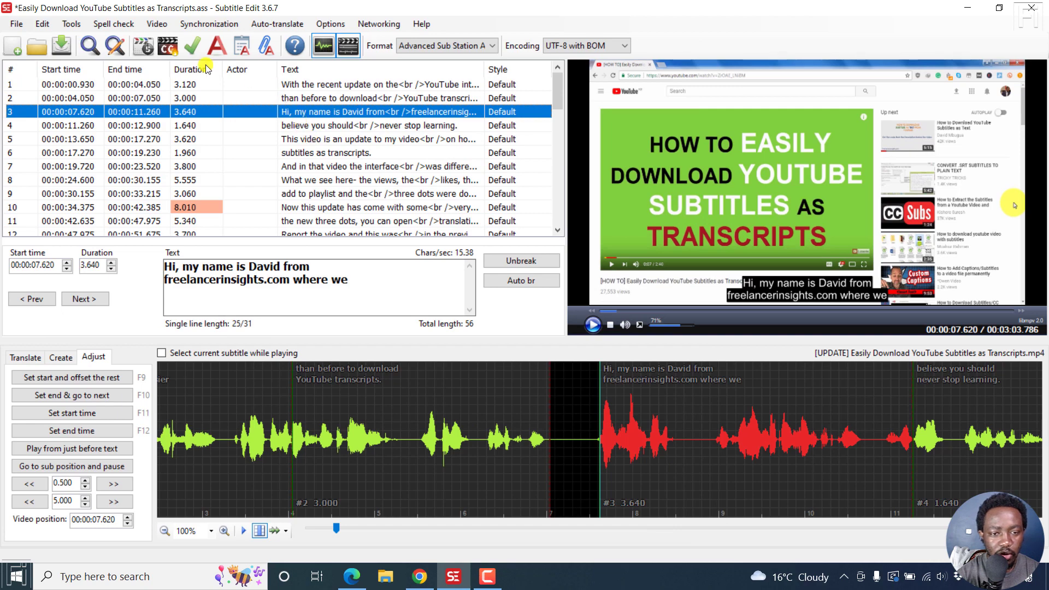
Step: Open the burned-in subtitle video generator and preview the boxed caption at 1280x720
click(158, 24)
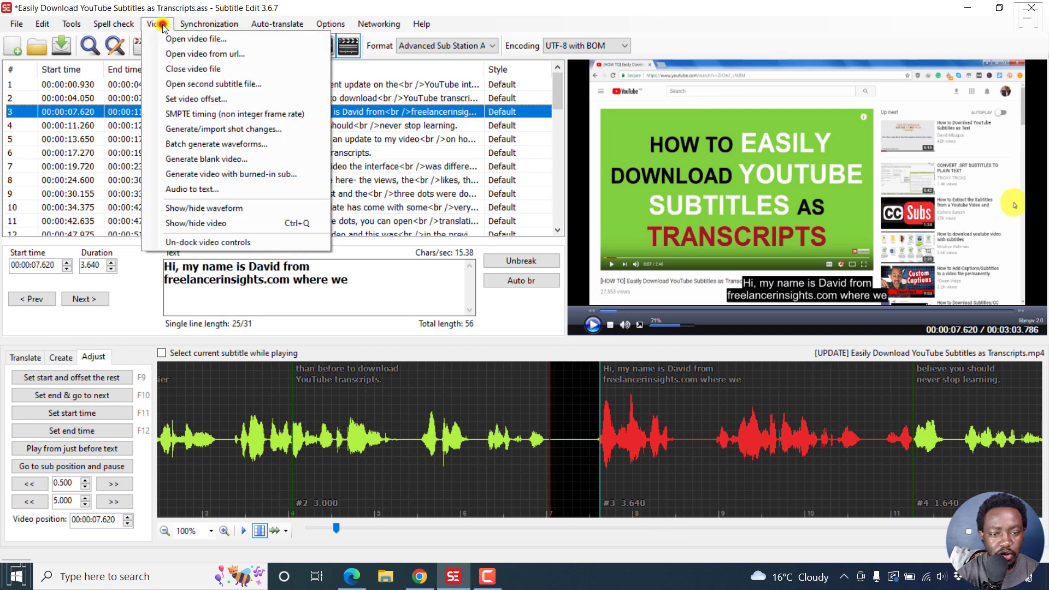
click(215, 174)
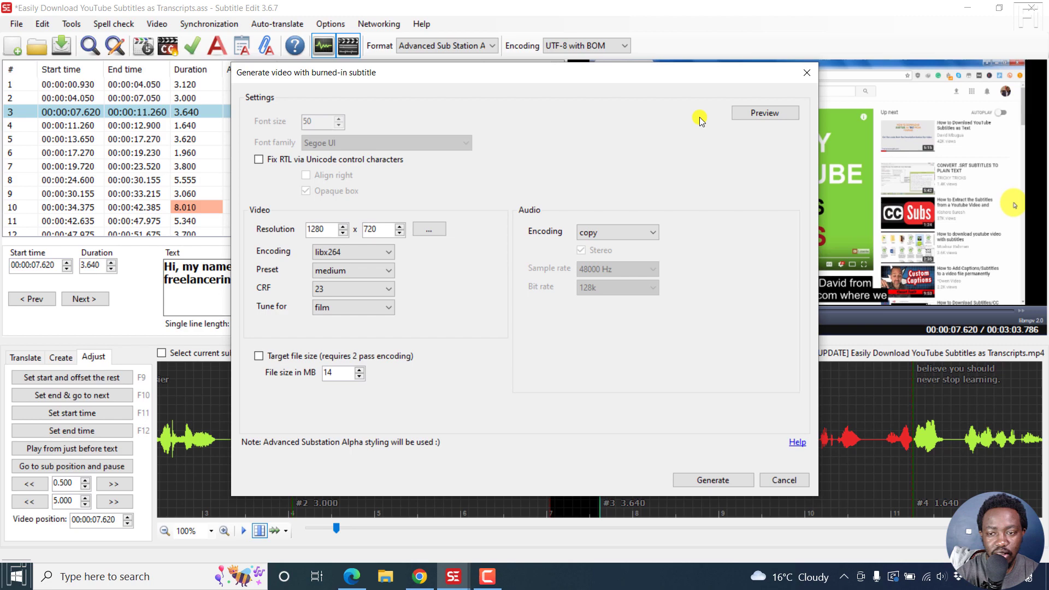
click(771, 112)
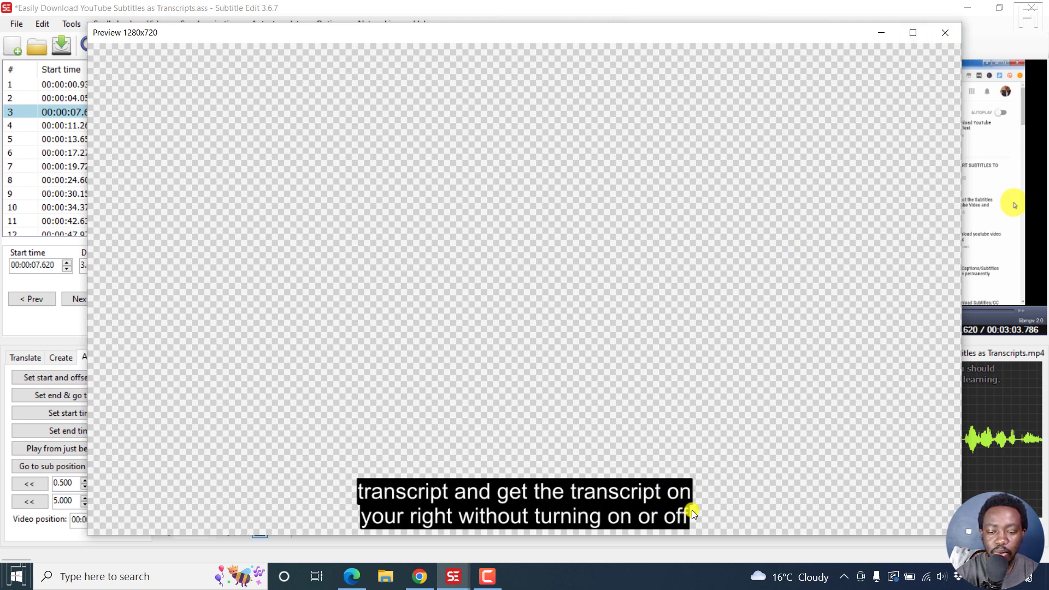
click(946, 31)
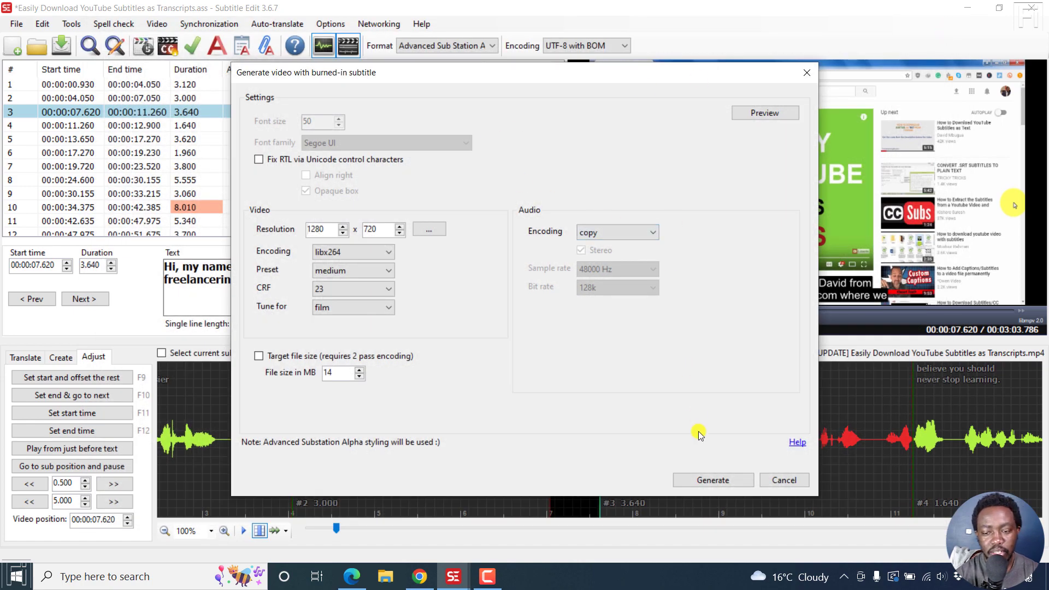
Step: Render the MP4 named with ' - ASS subtitle' and open its output folder
click(720, 481)
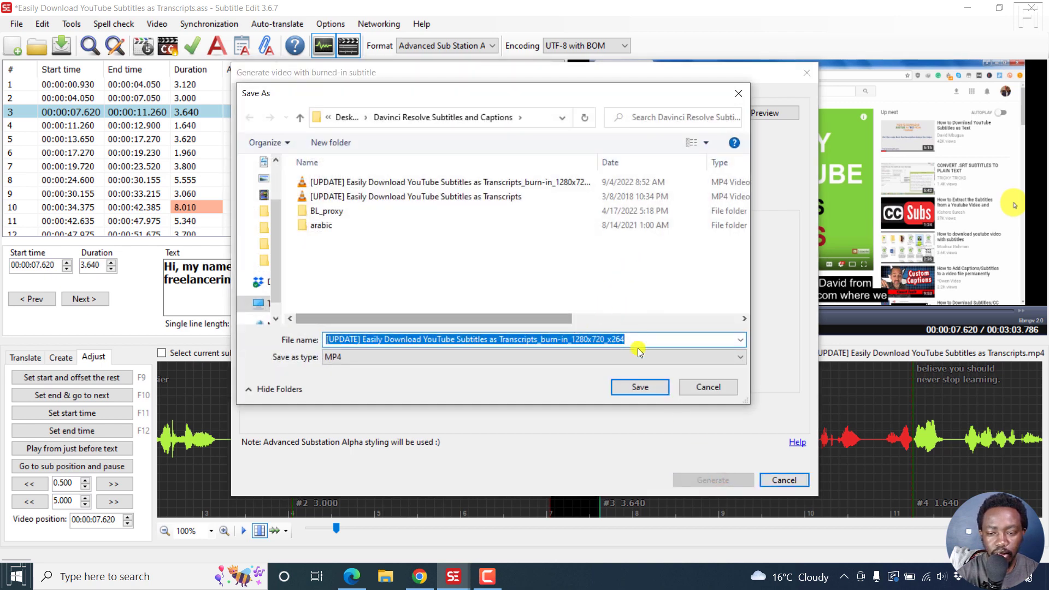
click(634, 339)
text(- A)
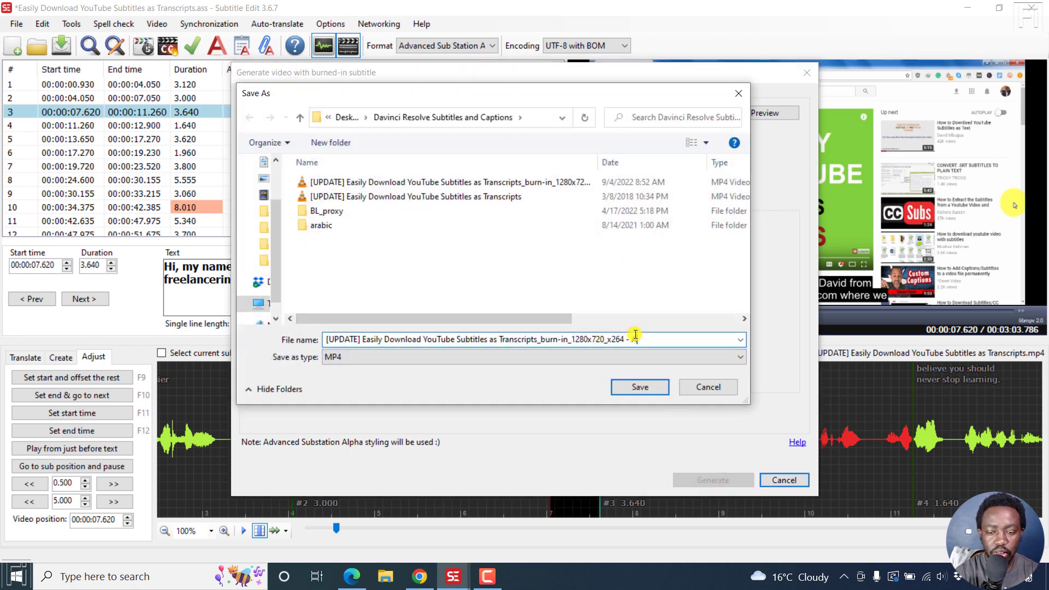
text( subtitle)
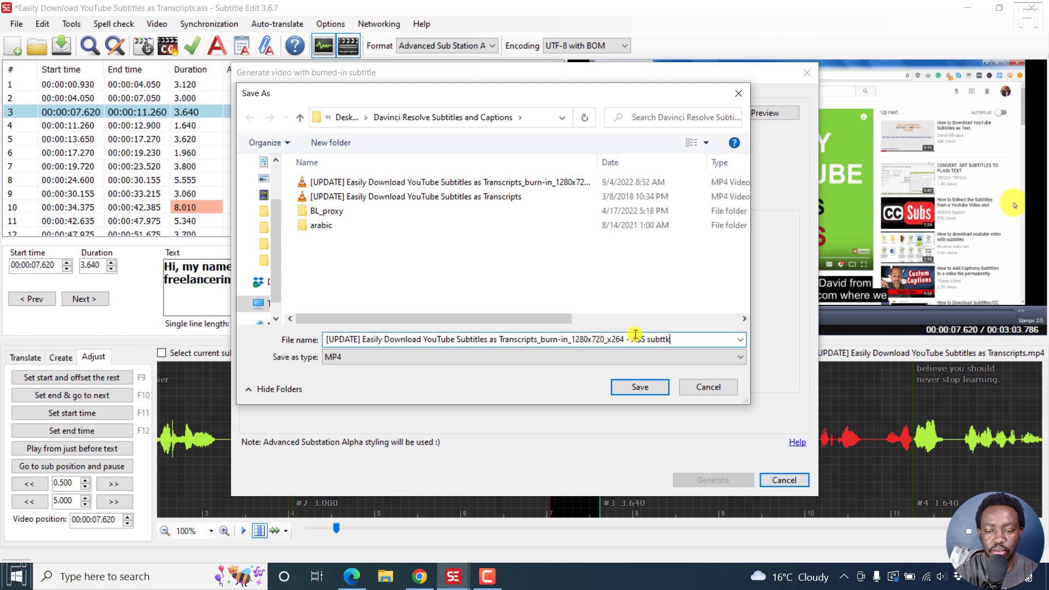
click(639, 387)
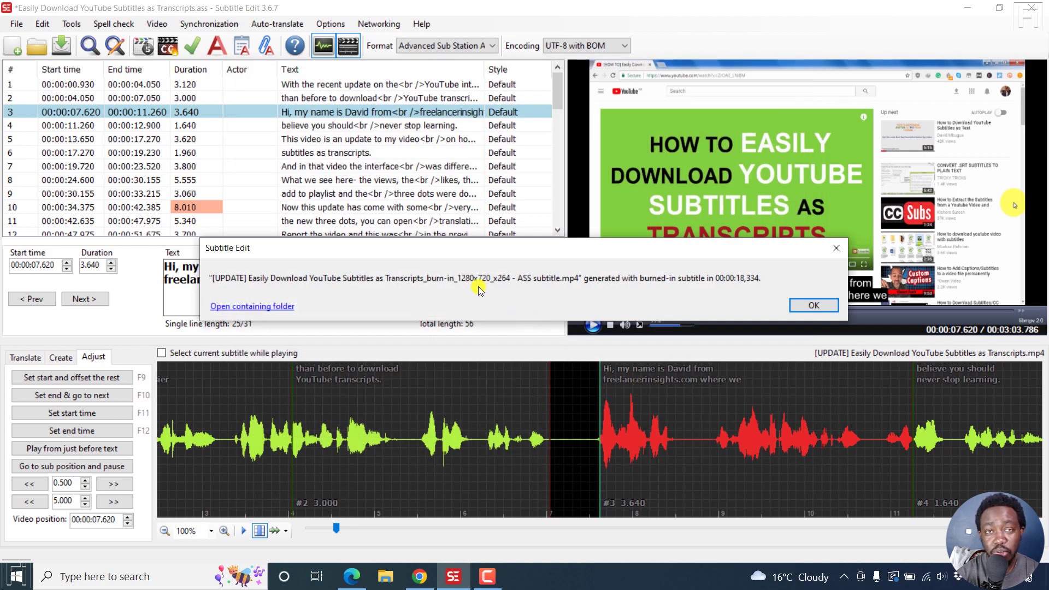
click(263, 307)
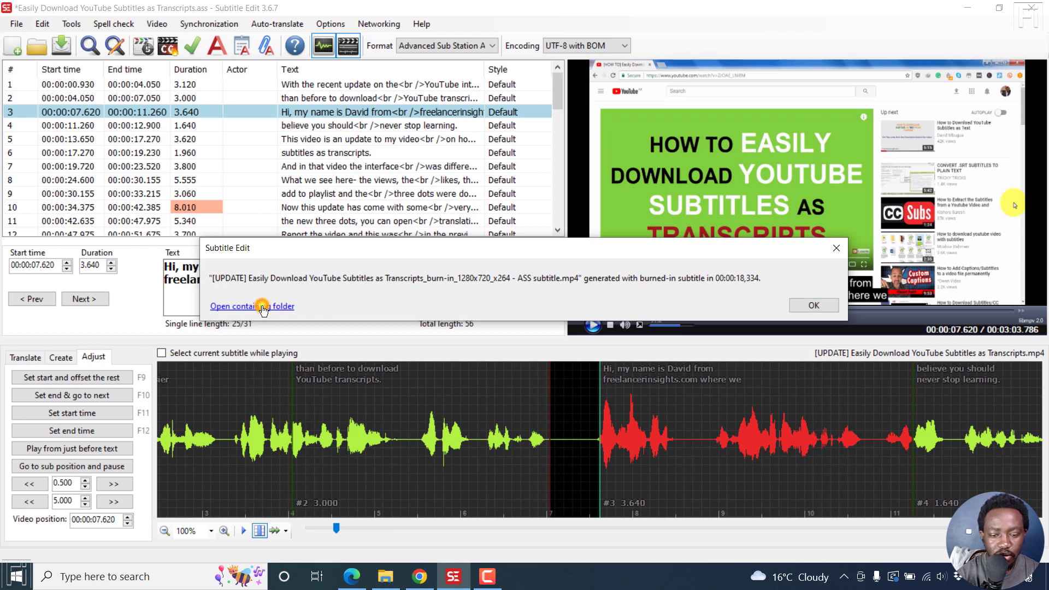
click(383, 578)
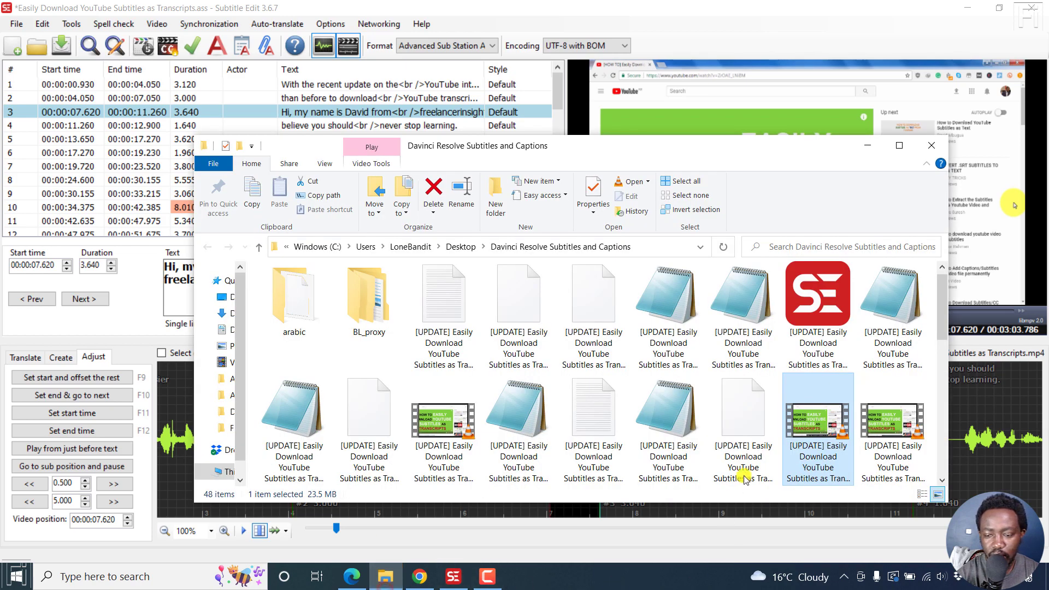
Step: Play the ASS-subtitle MP4 in VLC to check the white captions on black boxes
double_click(816, 469)
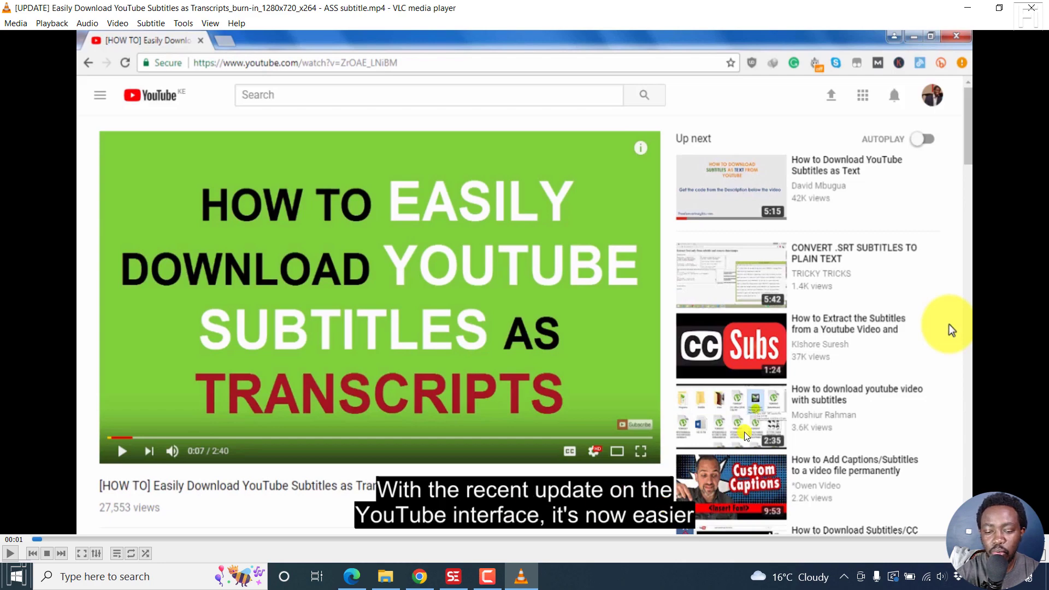
Step: Dismiss the render notice and set the Default style's outline colour to orange
click(453, 577)
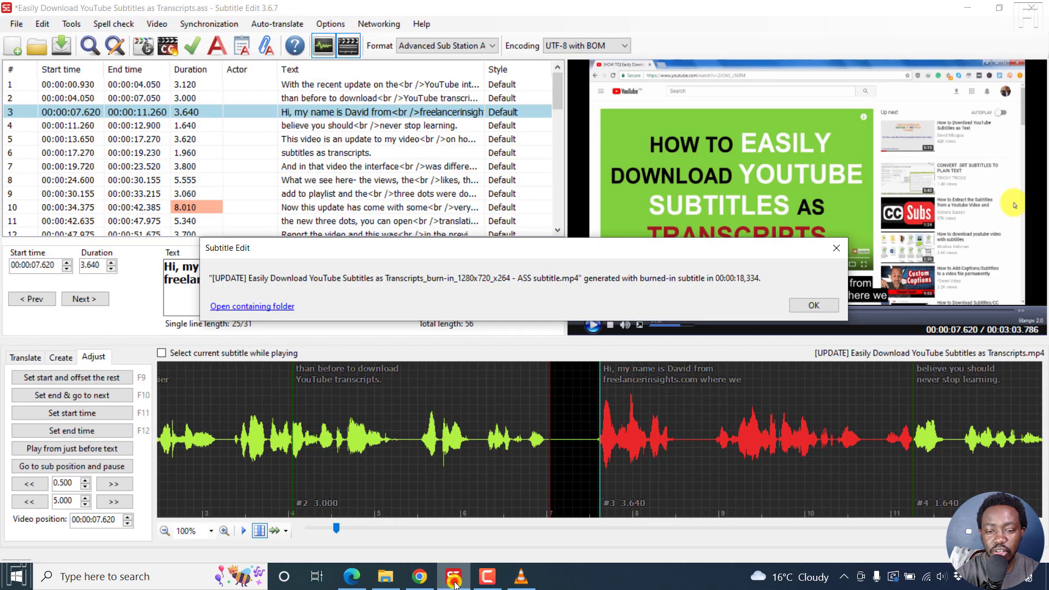
click(811, 306)
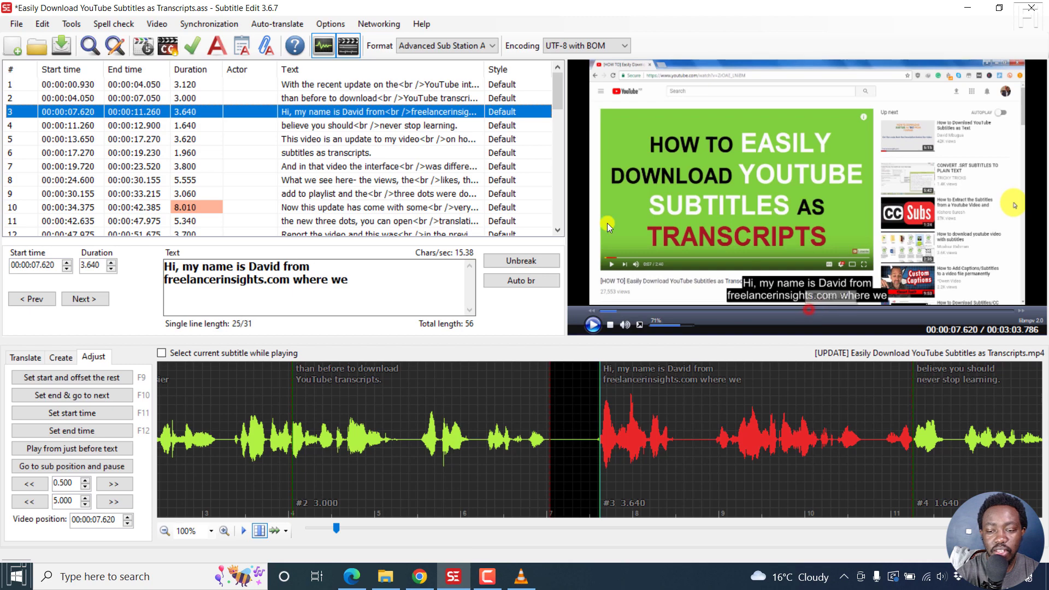
click(218, 46)
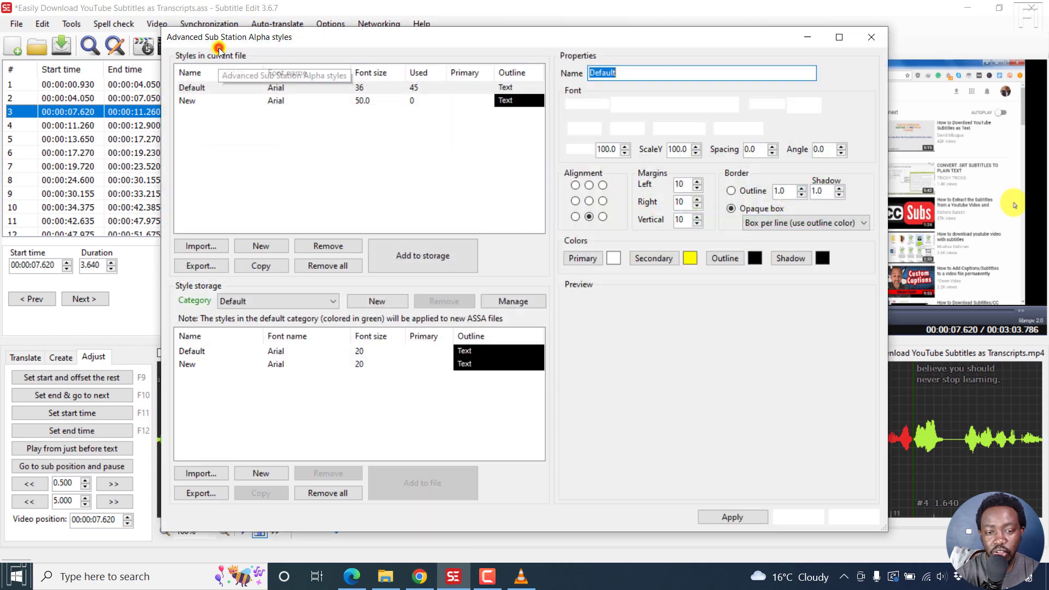
click(748, 257)
click(494, 190)
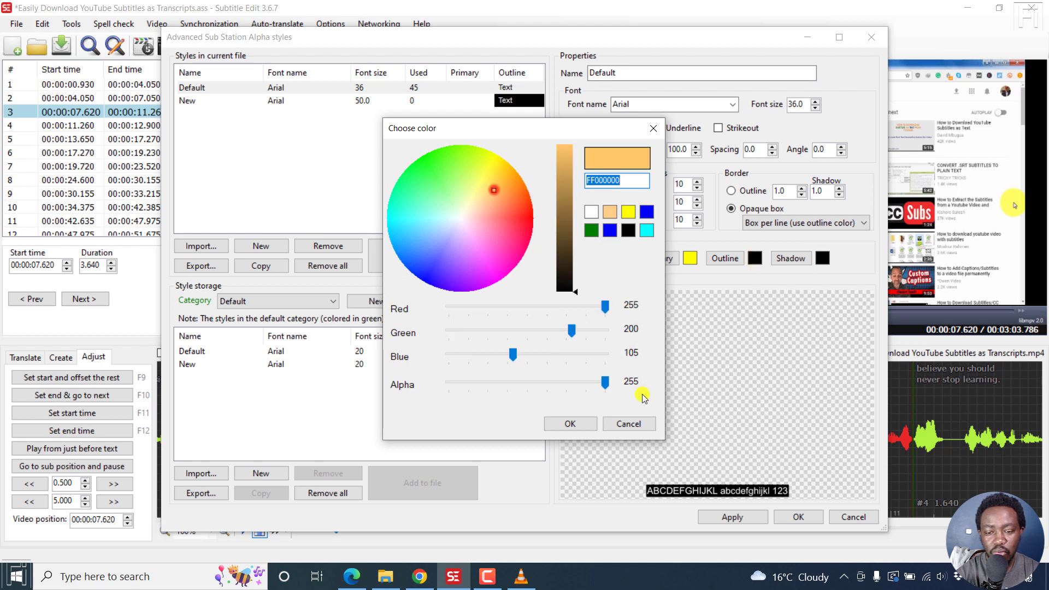
click(570, 424)
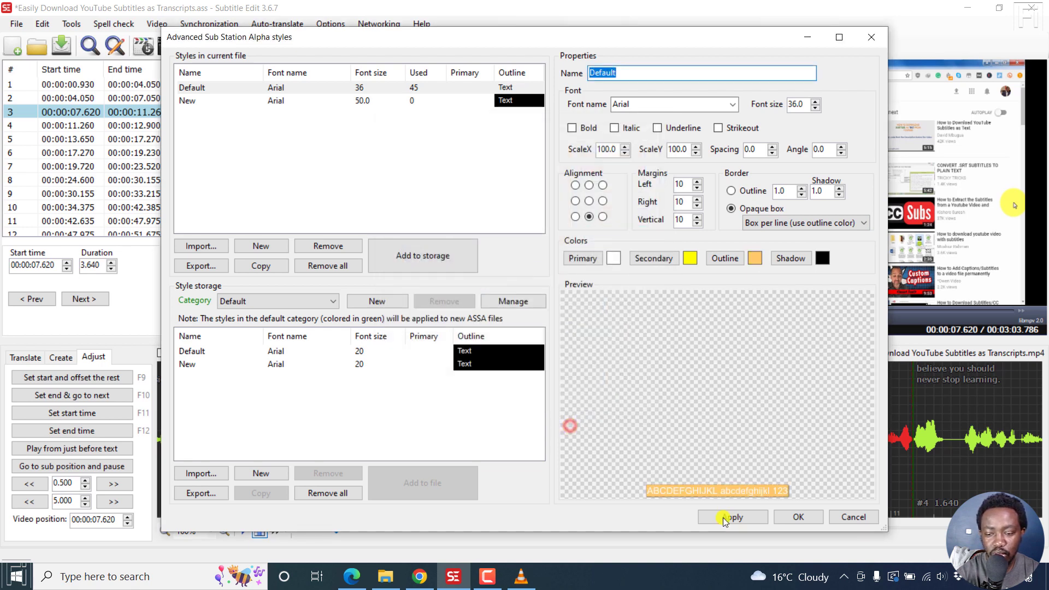
Step: Set a pink shadow colour and a single shadow-coloured box, then apply the style
click(823, 258)
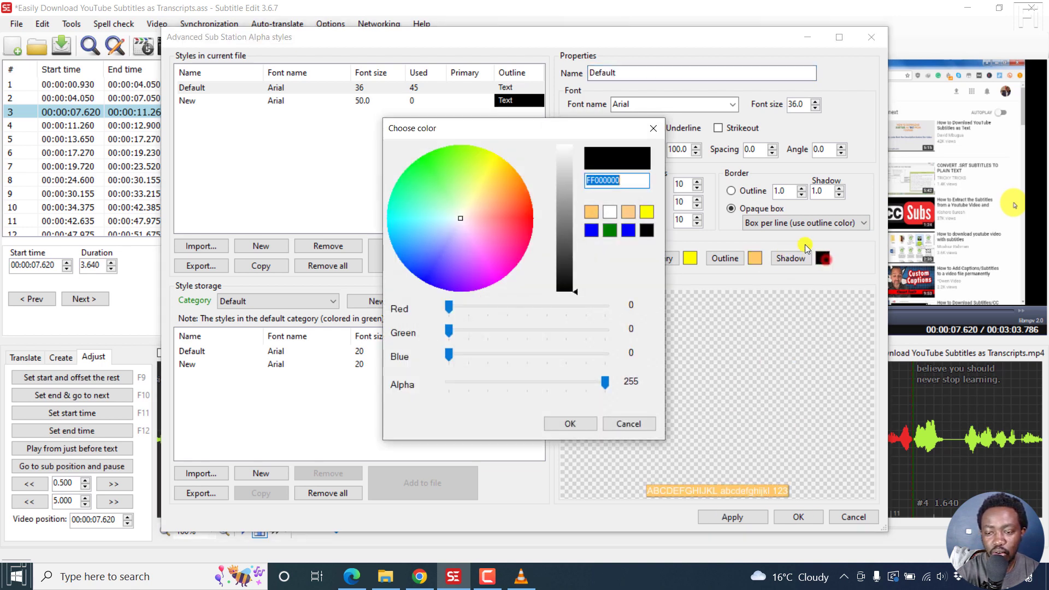
drag(499, 221, 516, 247)
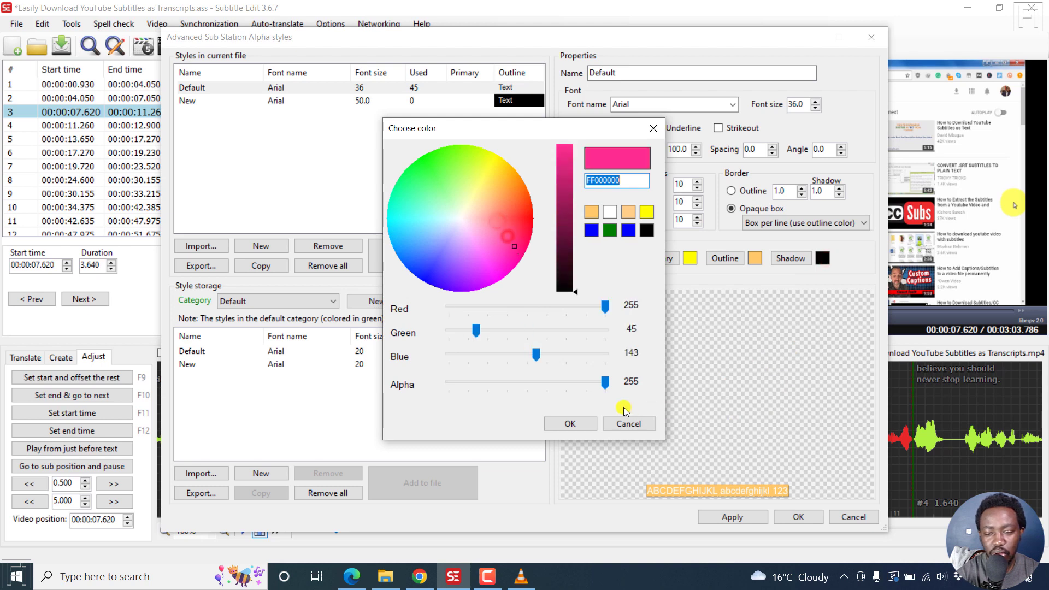
click(570, 424)
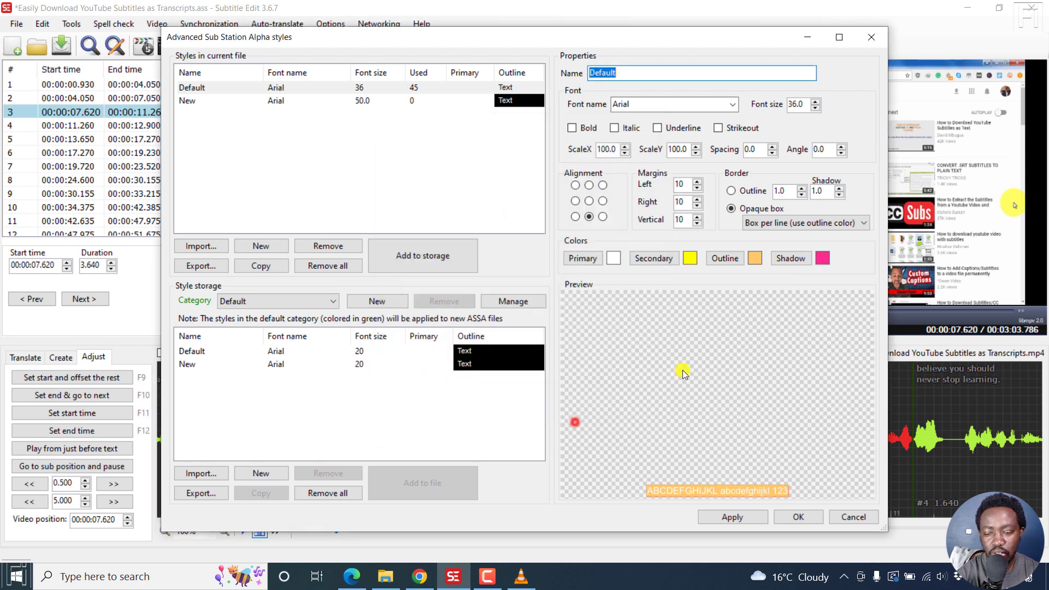
click(760, 224)
click(765, 246)
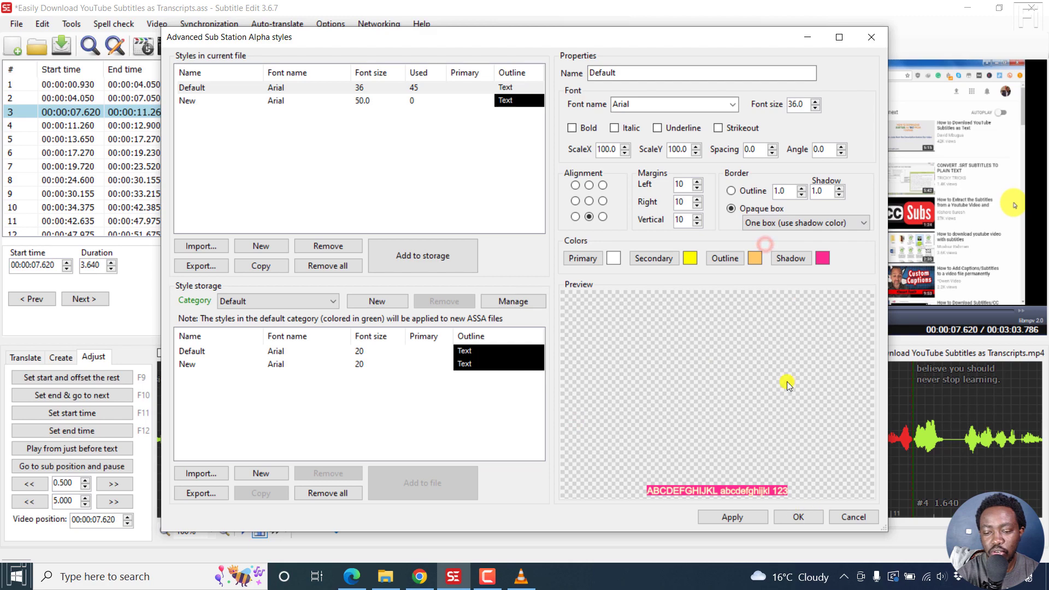
click(753, 520)
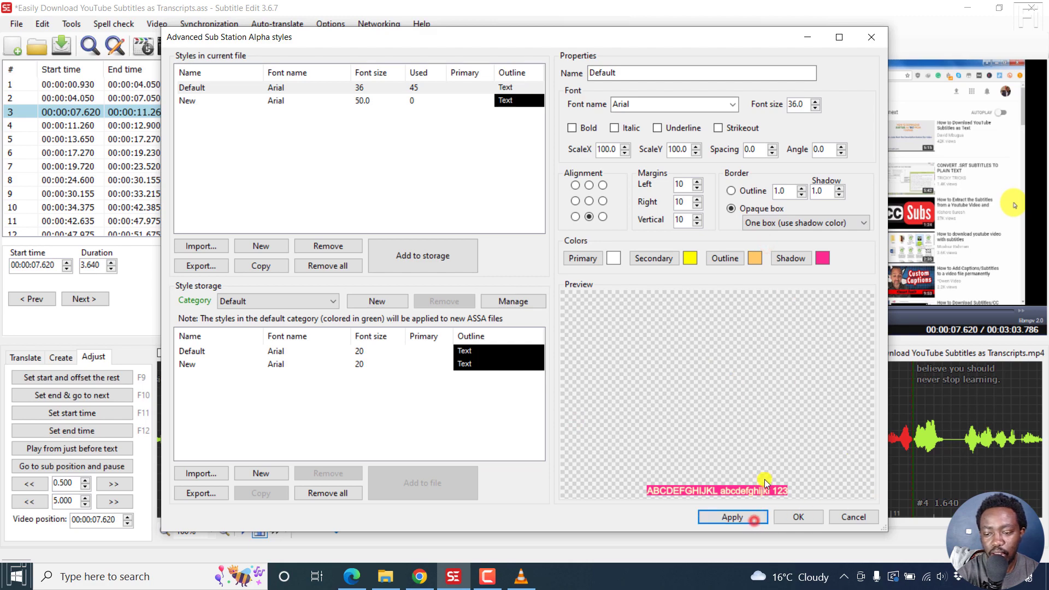
click(797, 518)
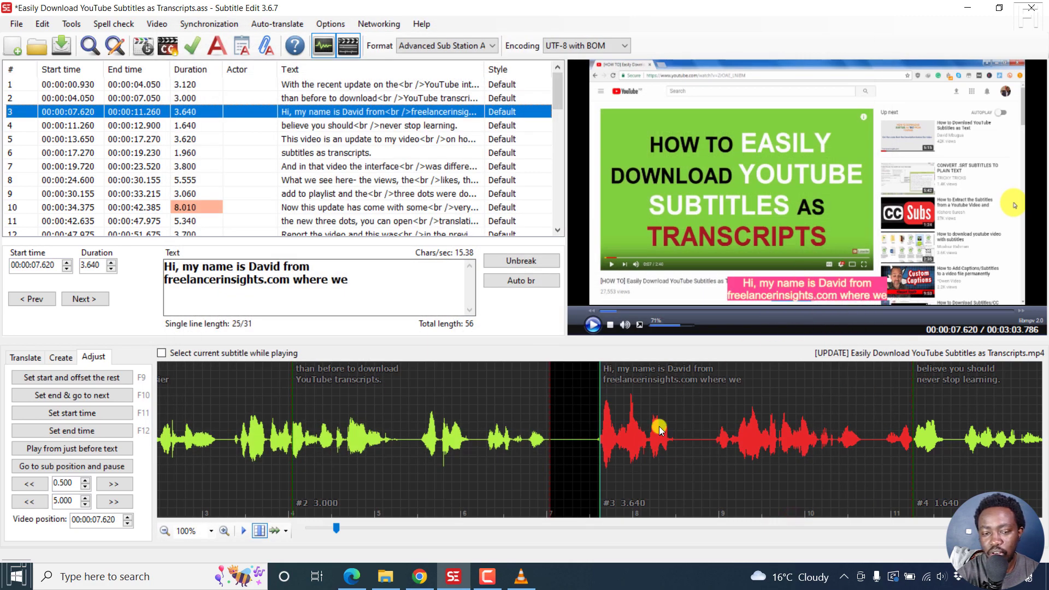